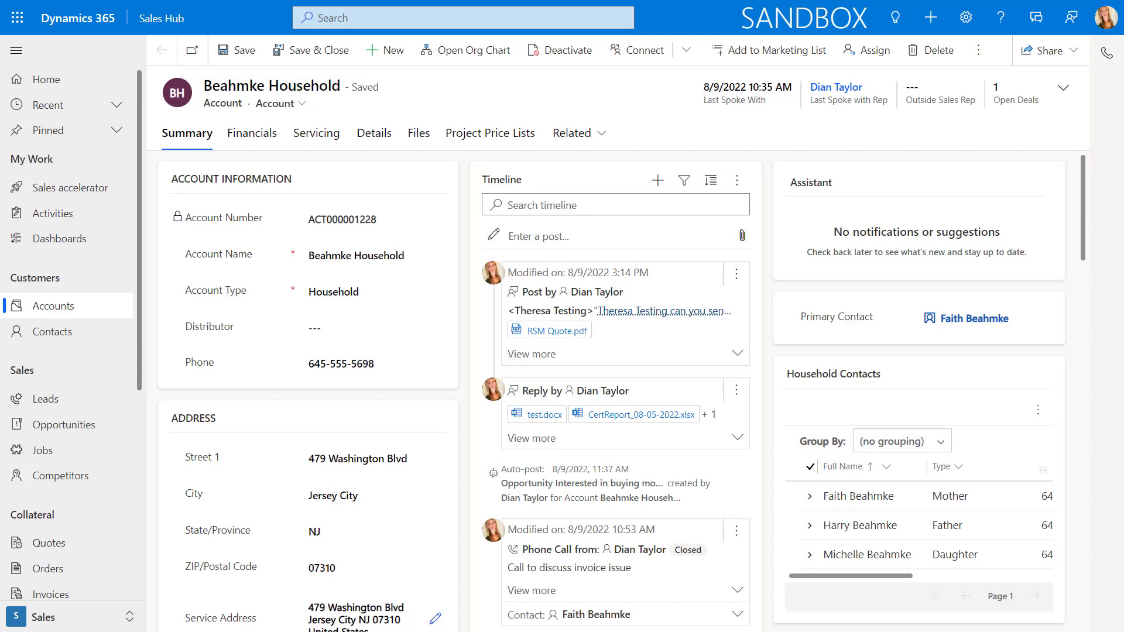
# Step: Open and close the quick-create account form, then expand all timeline records
pyautogui.click(931, 17)
pyautogui.click(971, 83)
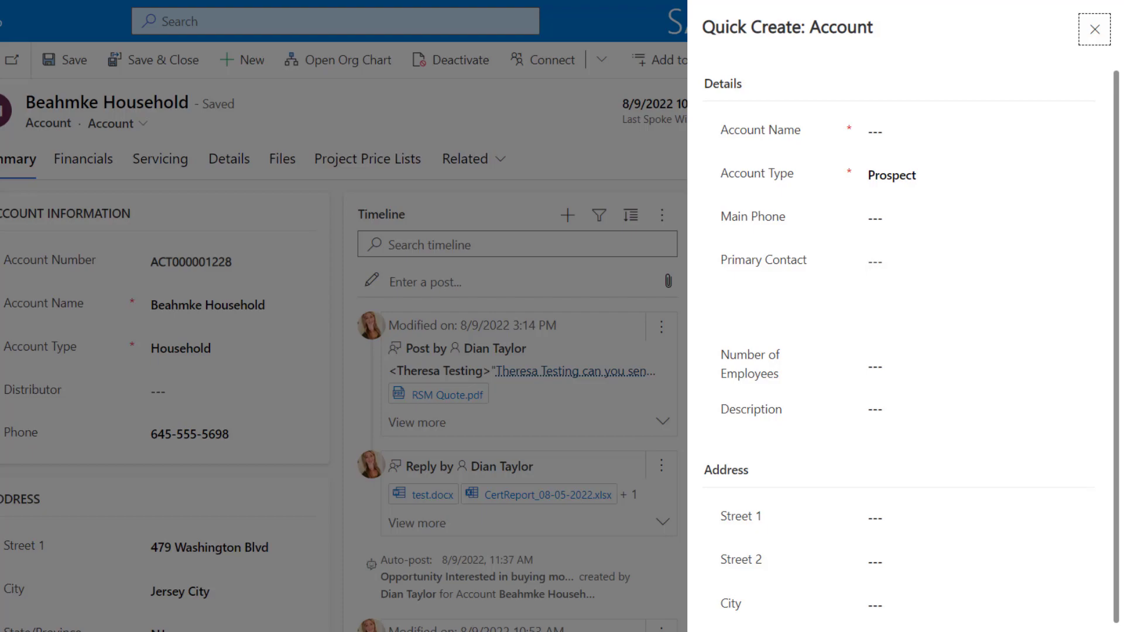
pyautogui.click(1094, 29)
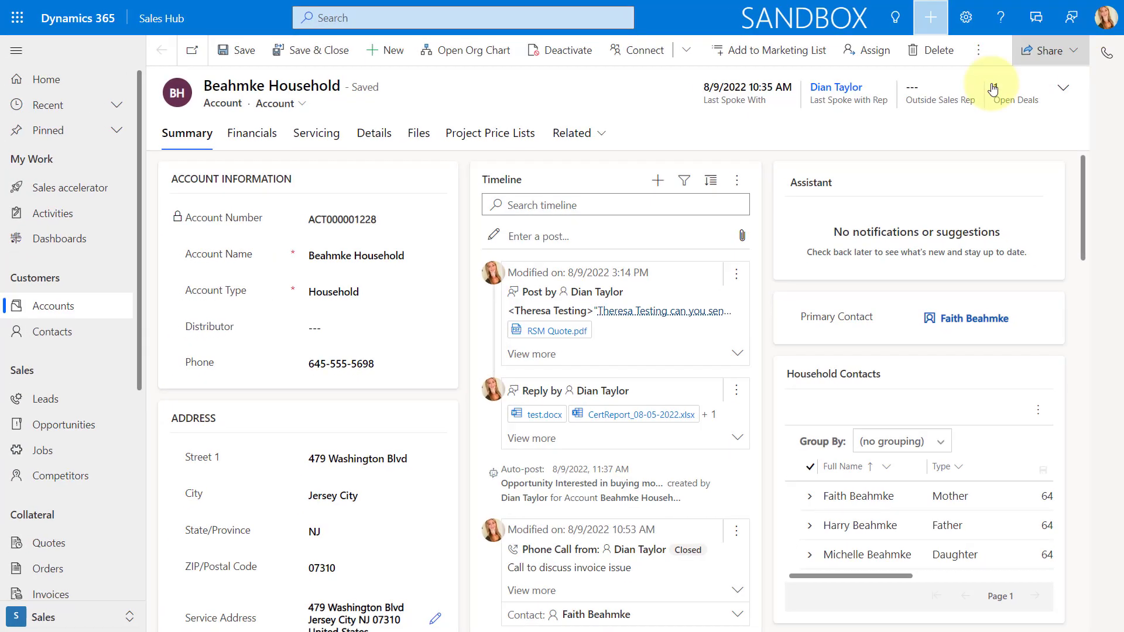
pyautogui.click(711, 180)
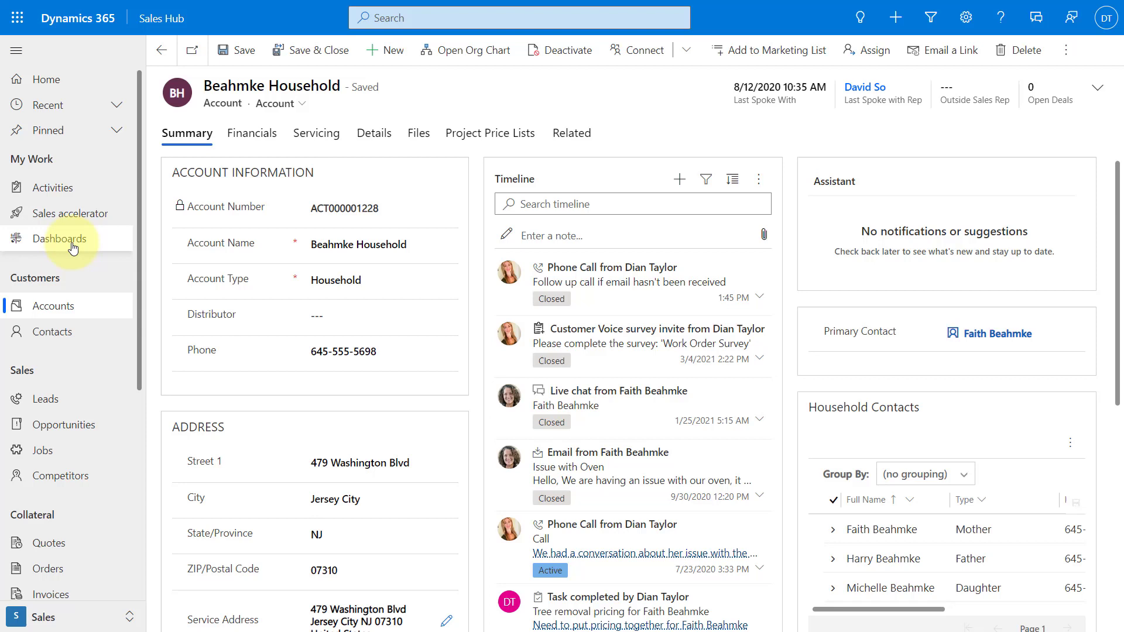
# Step: Open the Sales Activity Social Dashboard from Dashboards in the left navigation
pyautogui.click(92, 238)
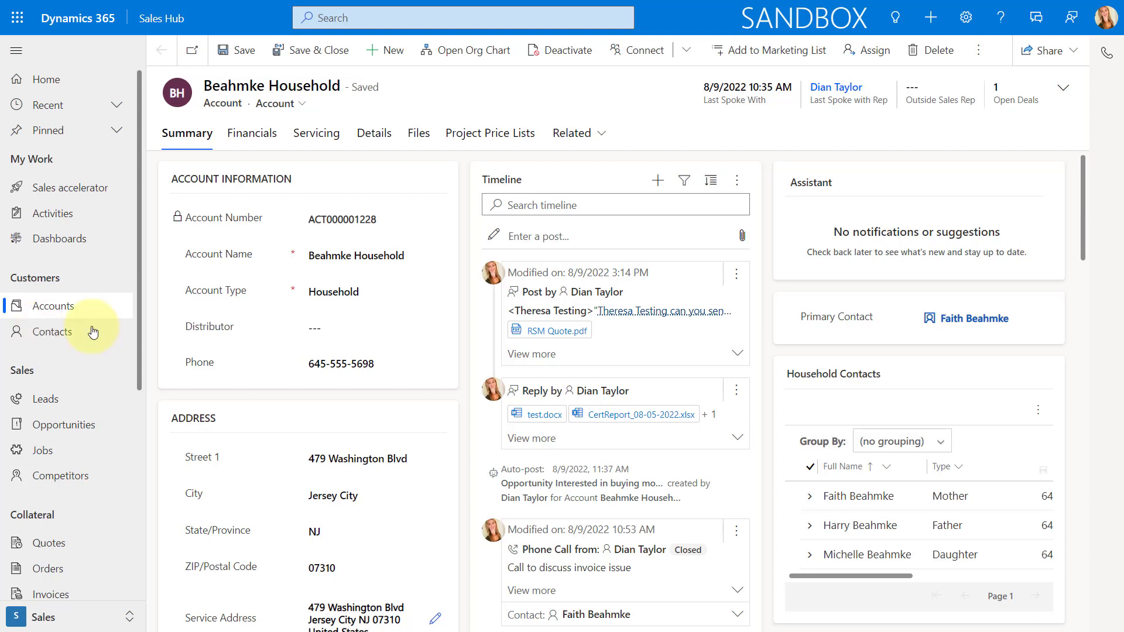
pyautogui.scroll(-2, 640, 358)
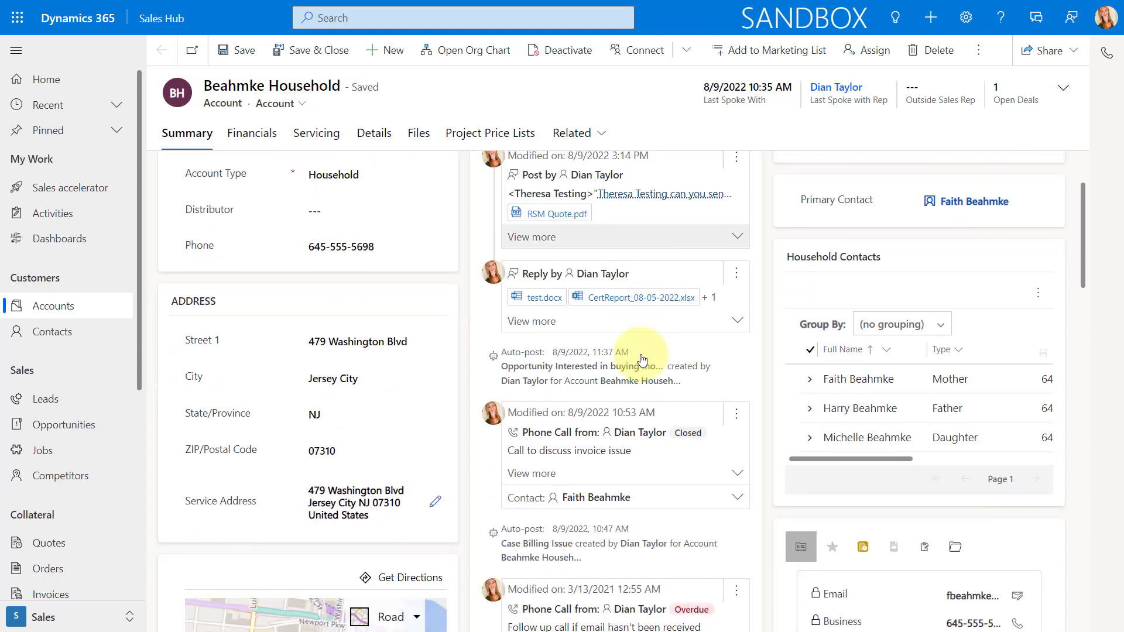
pyautogui.scroll(-1, 642, 359)
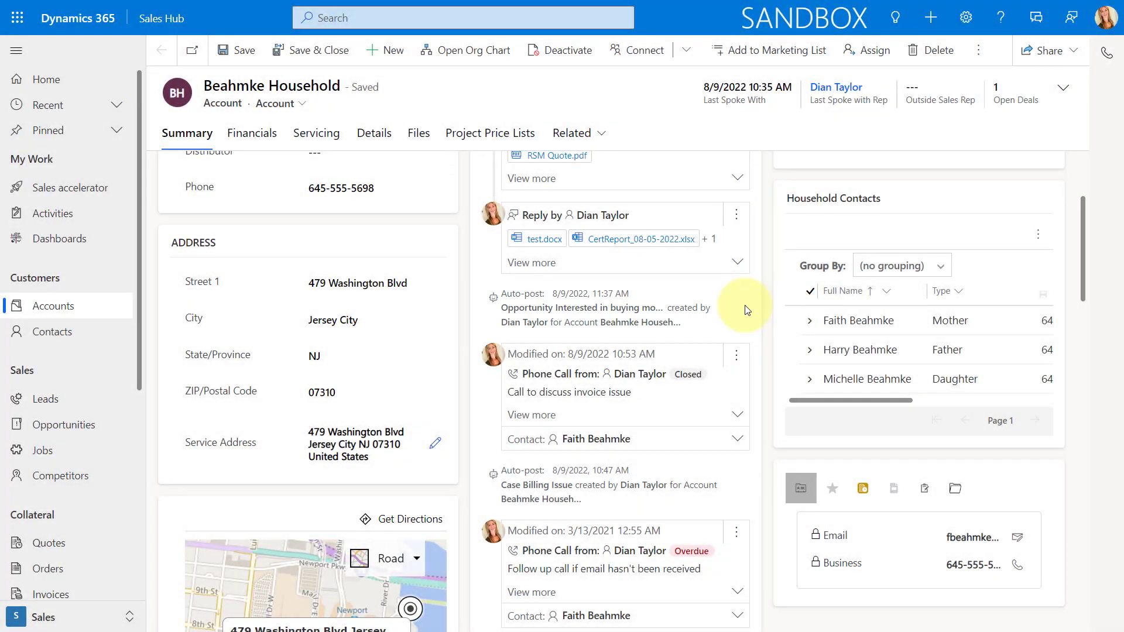
pyautogui.scroll(-1, 691, 334)
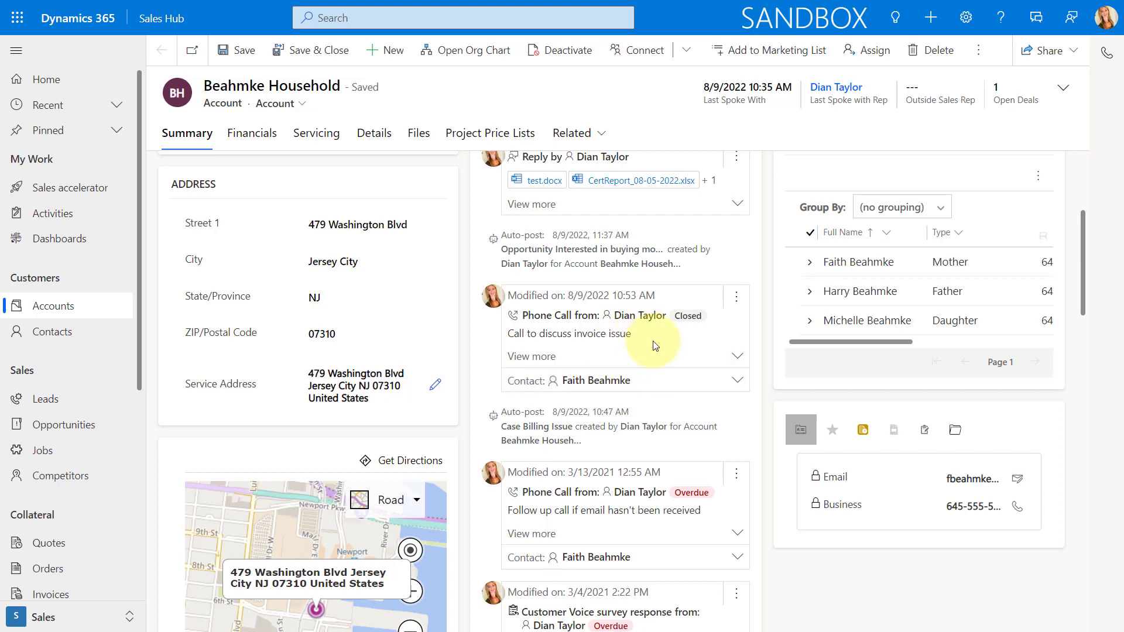
pyautogui.scroll(-3, 638, 380)
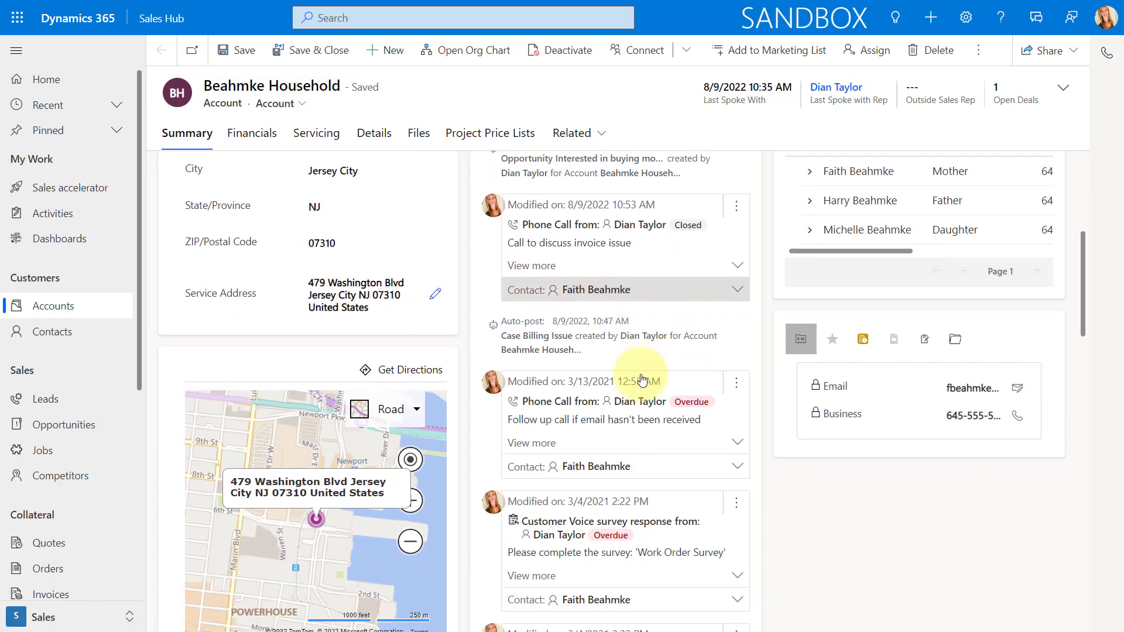
pyautogui.scroll(-2, 614, 504)
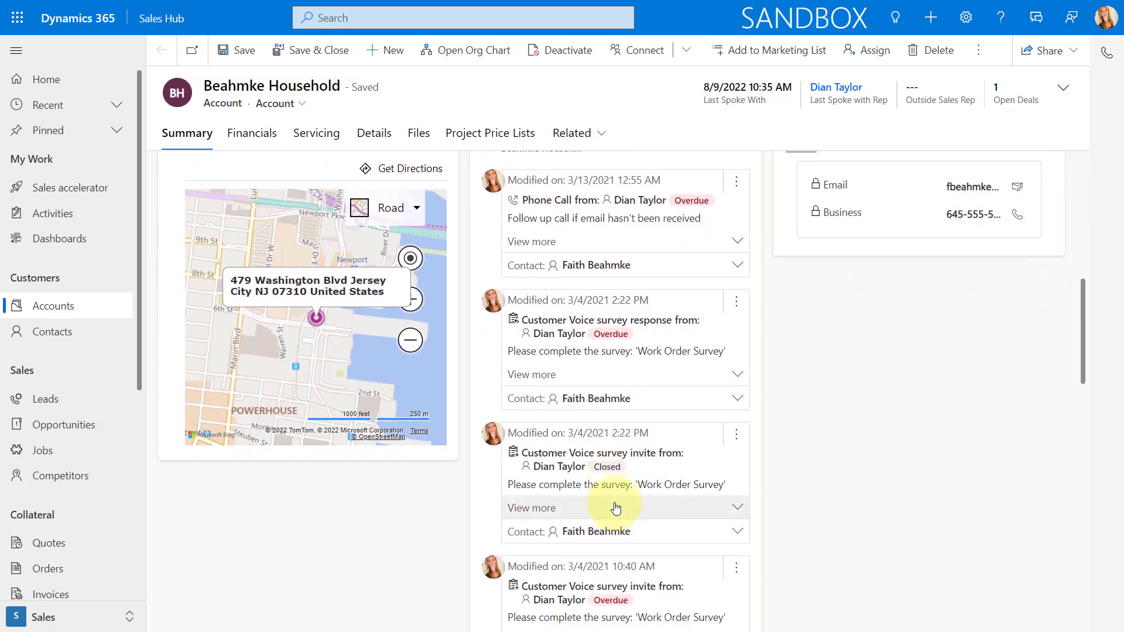
pyautogui.scroll(2, 614, 505)
pyautogui.scroll(1, 614, 506)
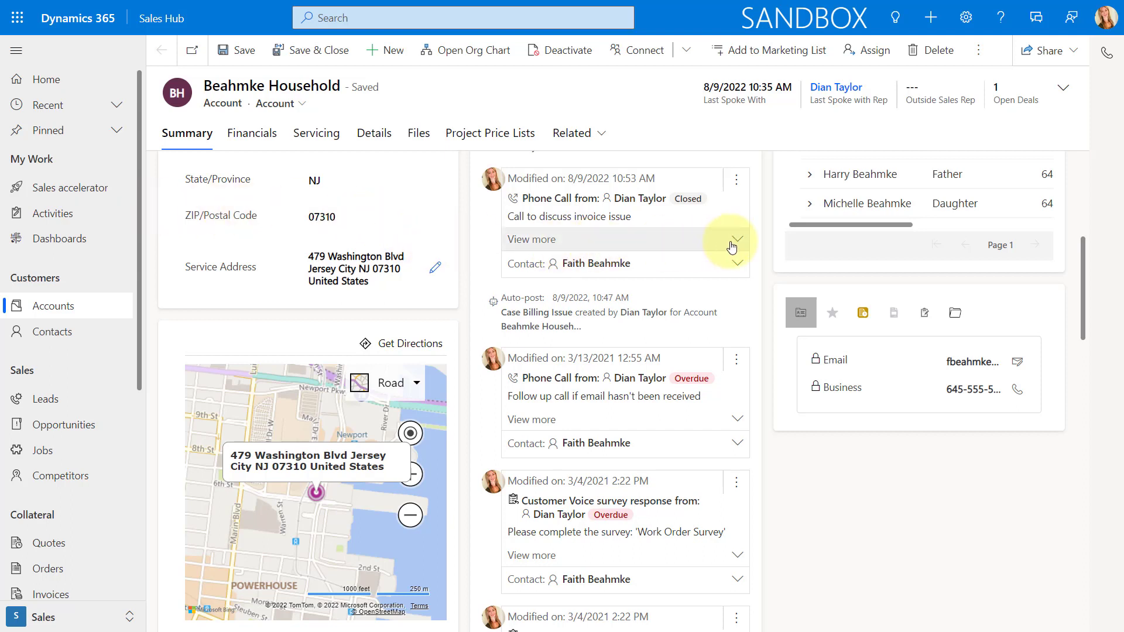
pyautogui.click(587, 243)
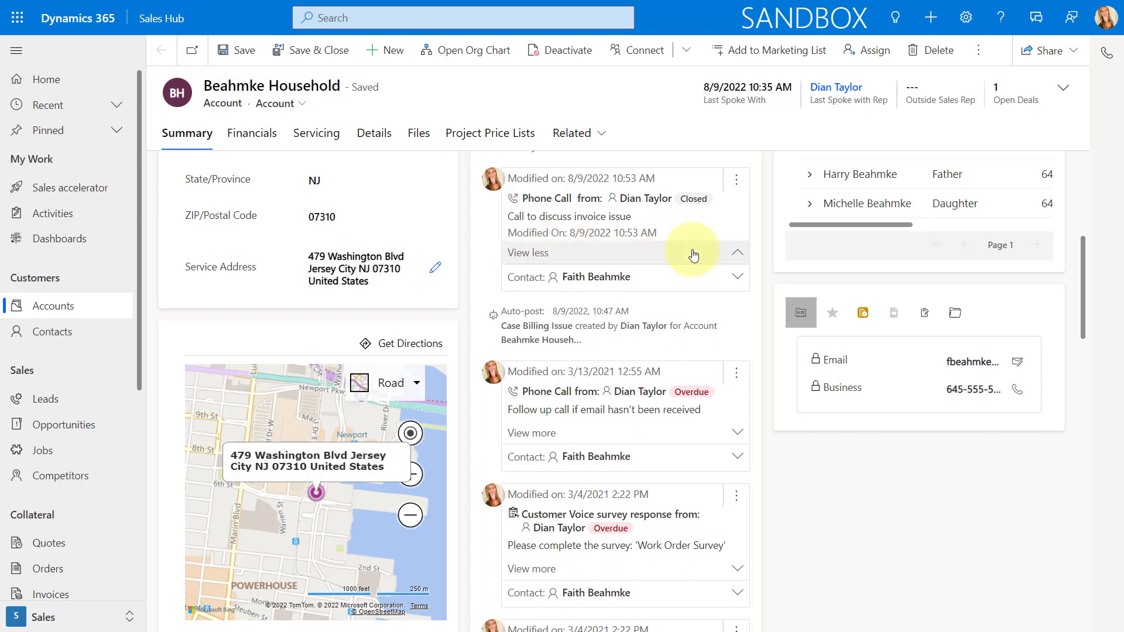
pyautogui.click(740, 279)
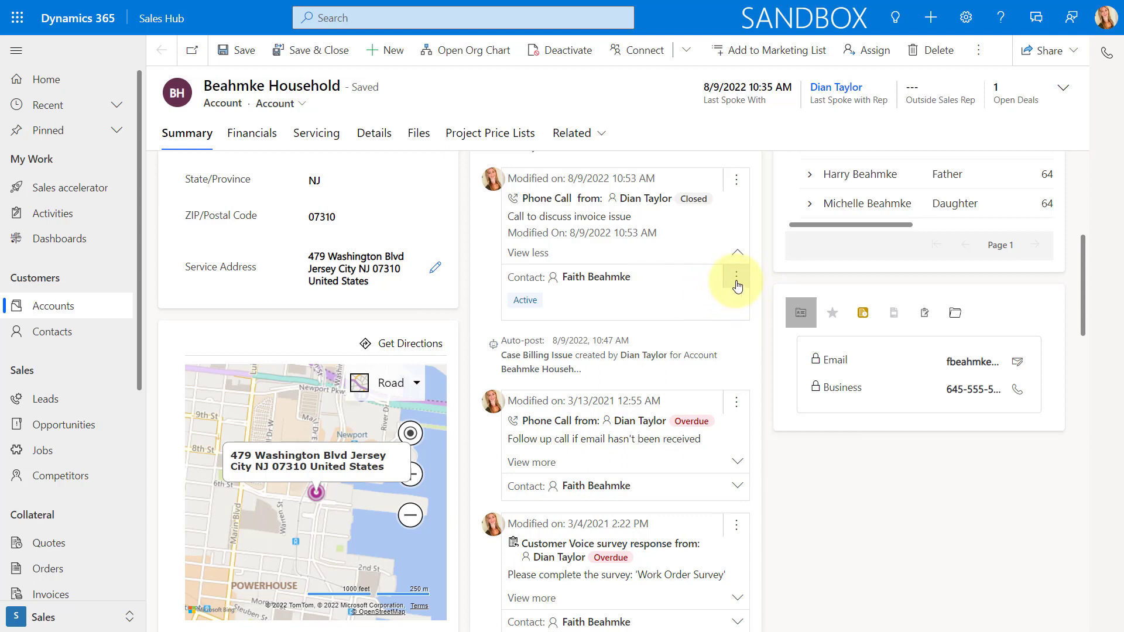
pyautogui.click(737, 280)
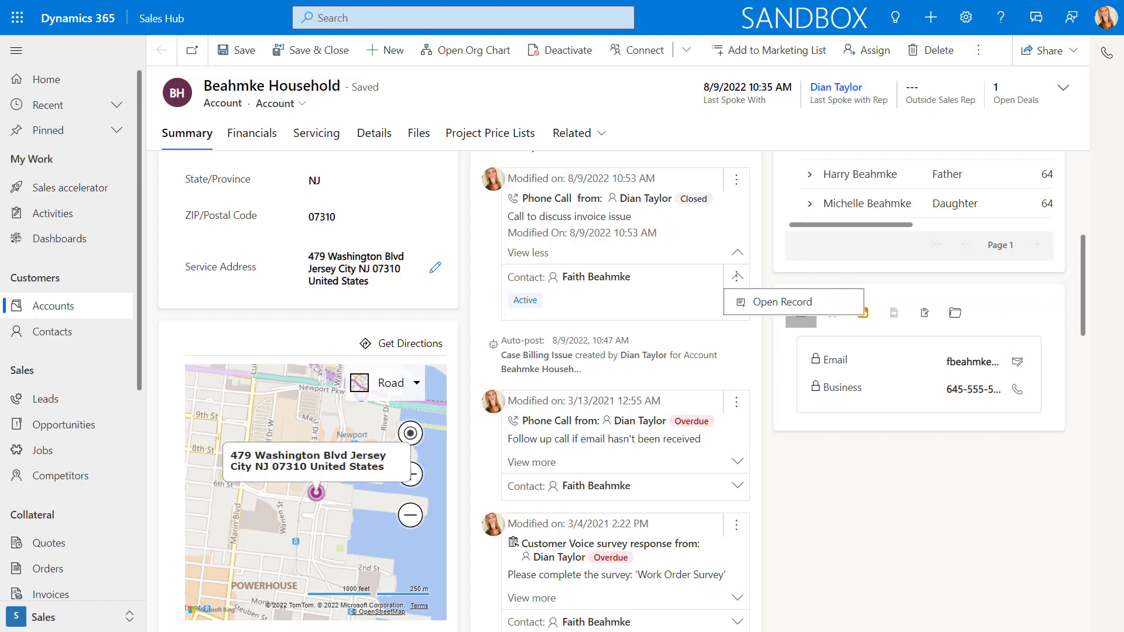
pyautogui.scroll(-4, 689, 497)
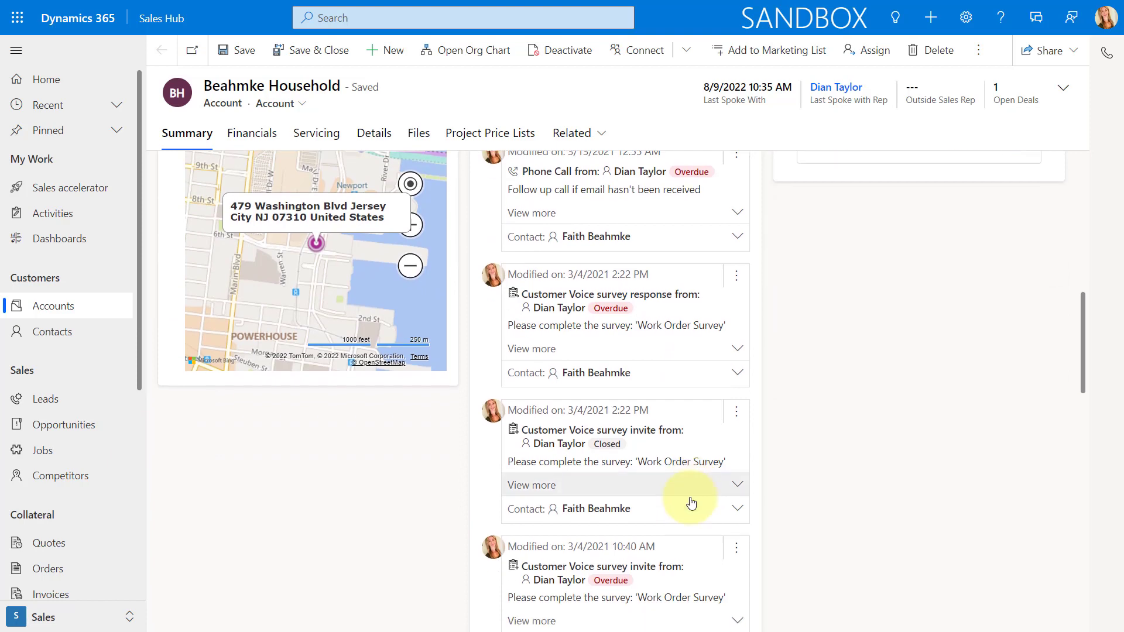
pyautogui.scroll(-3, 694, 499)
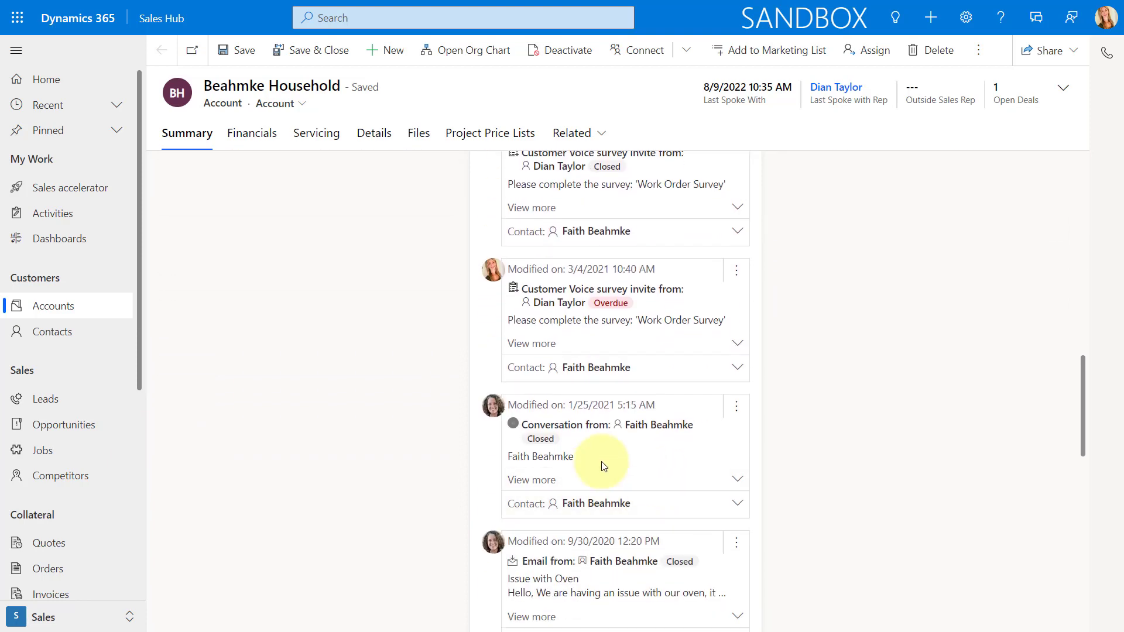
pyautogui.scroll(-1, 603, 467)
pyautogui.scroll(-1, 581, 424)
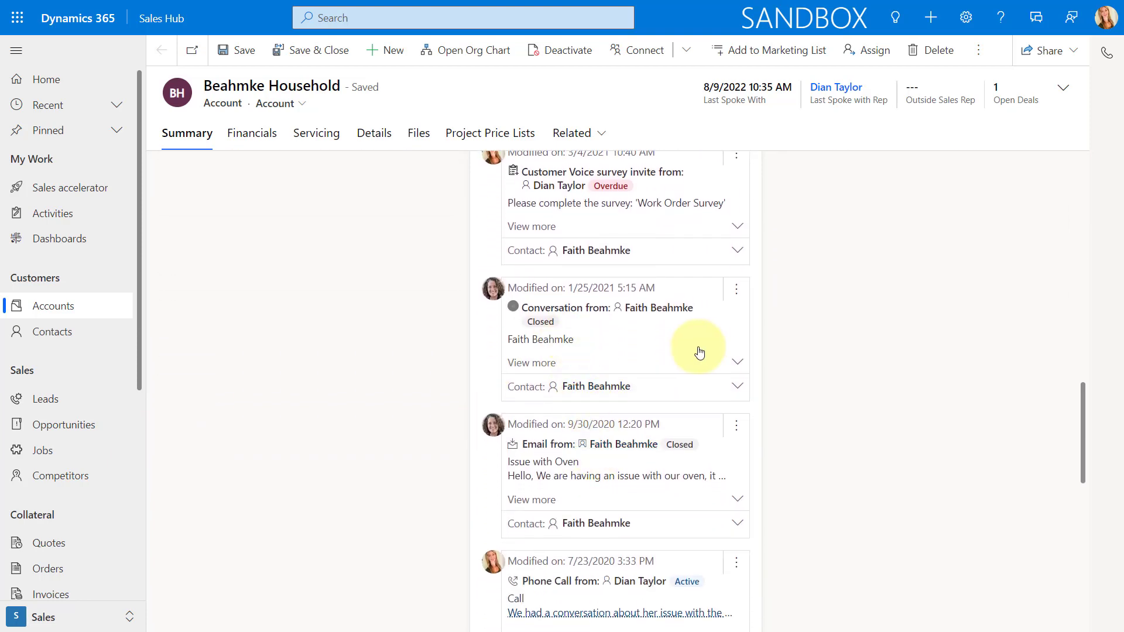
pyautogui.scroll(8, 735, 366)
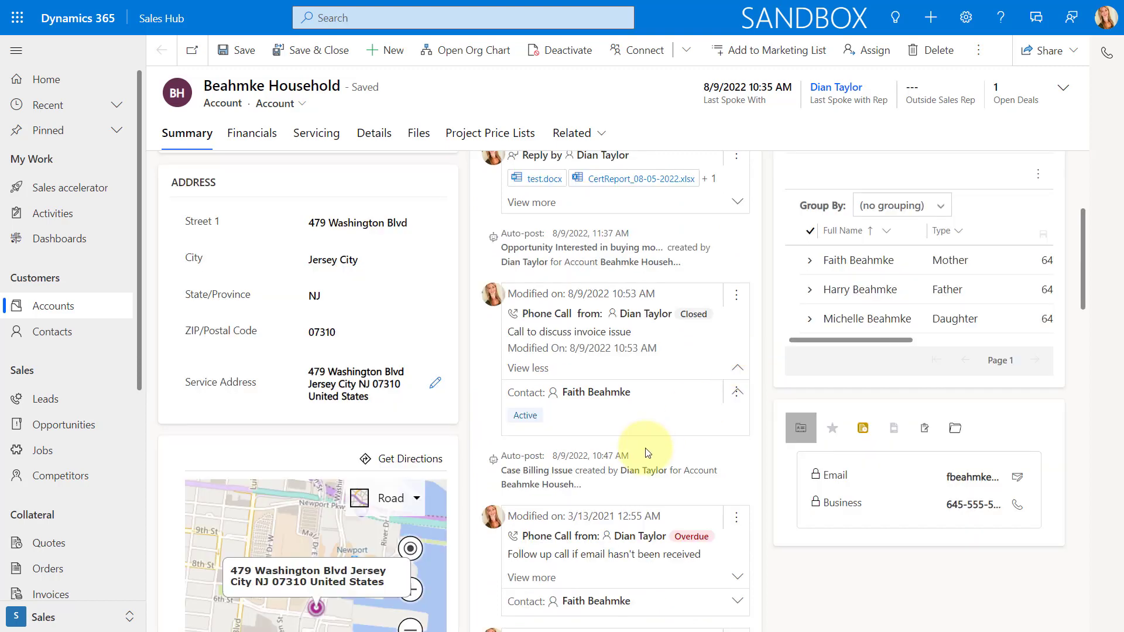
pyautogui.scroll(-7, 690, 433)
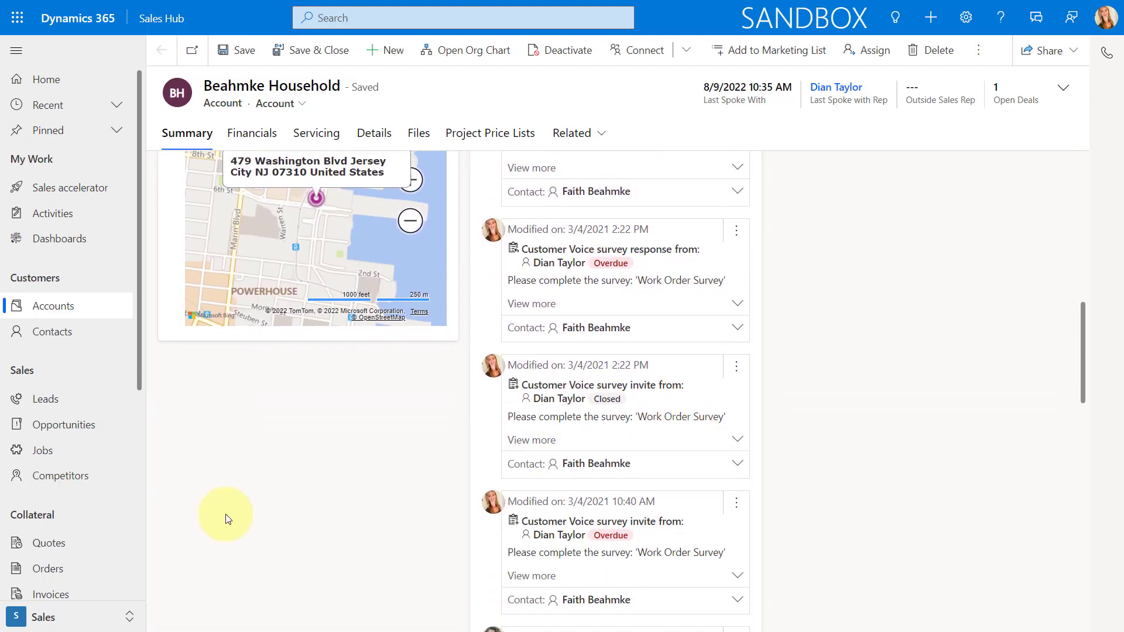
pyautogui.scroll(6, 632, 504)
pyautogui.scroll(5, 628, 505)
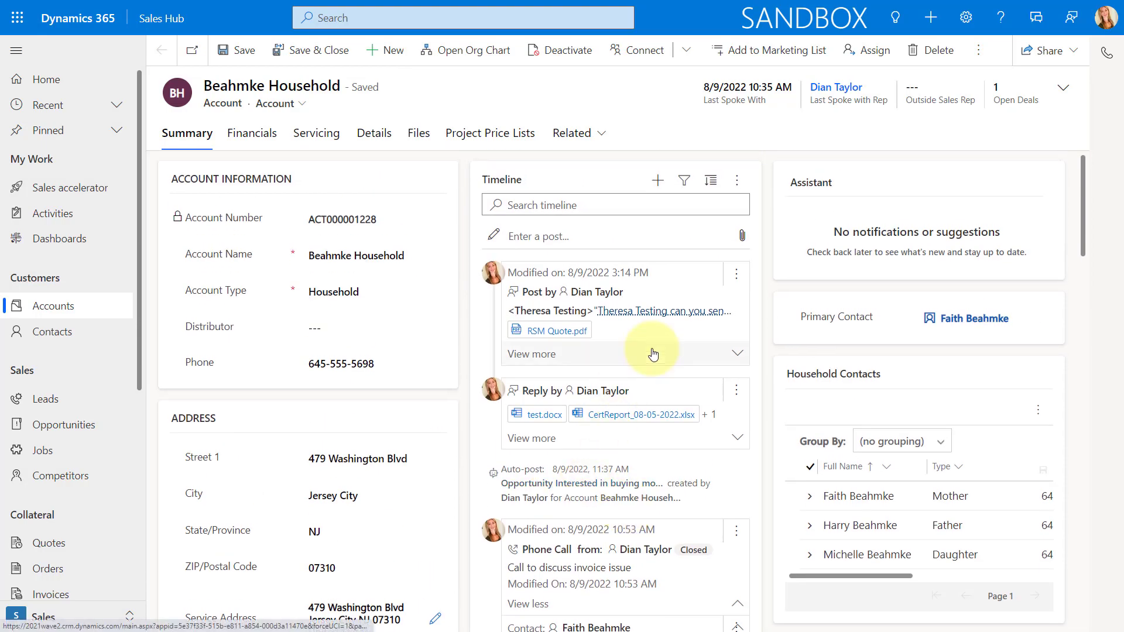
pyautogui.click(659, 182)
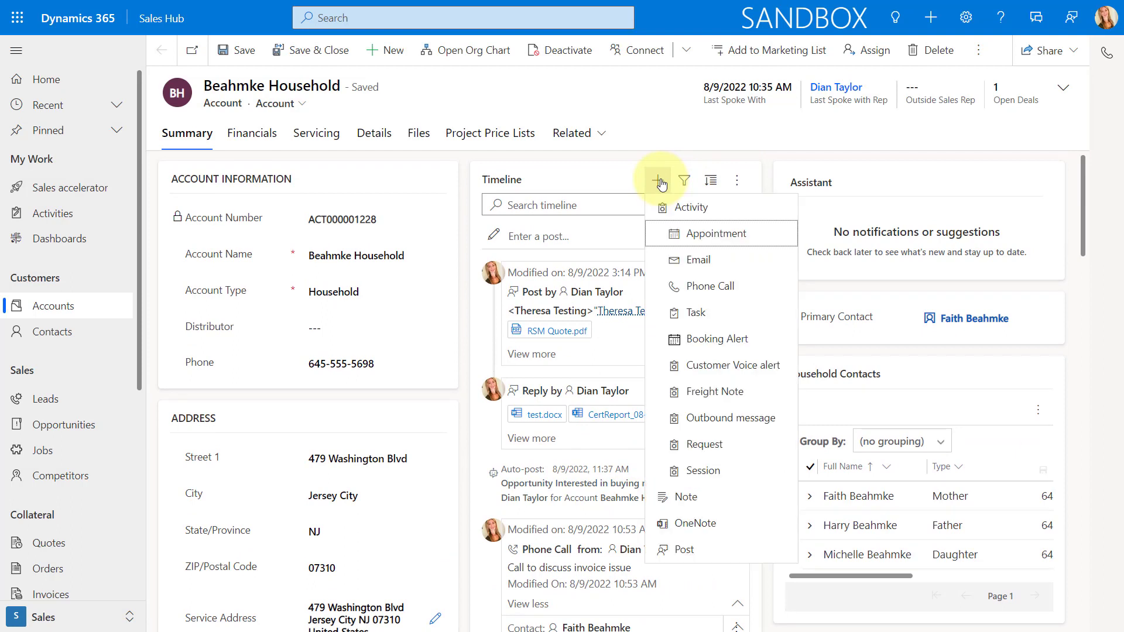
pyautogui.click(684, 553)
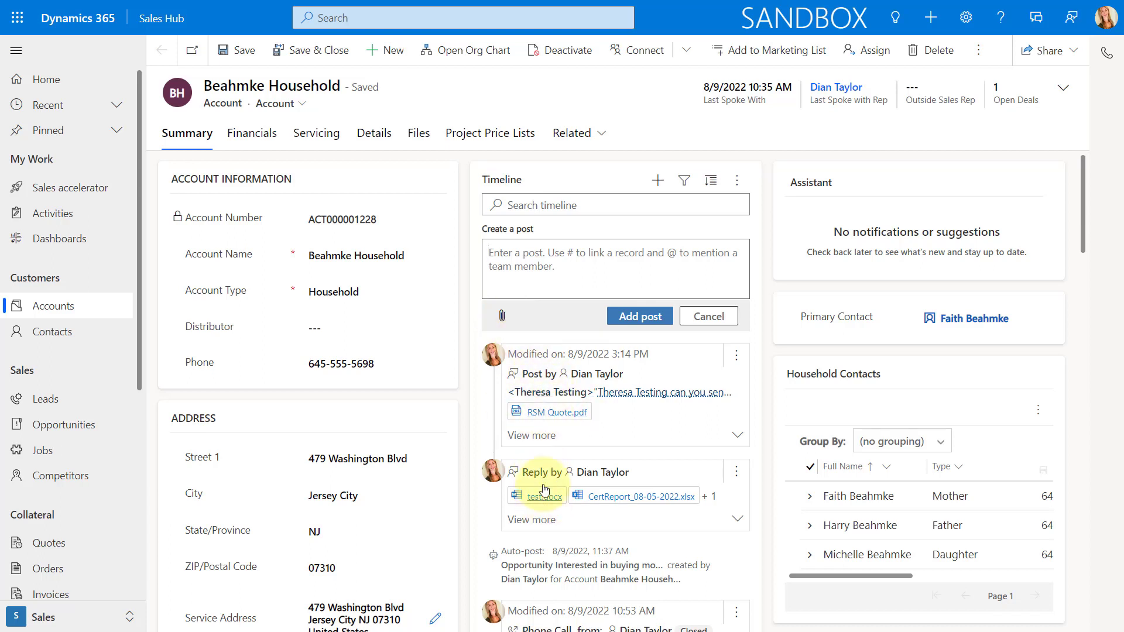
pyautogui.tripleClick(598, 394)
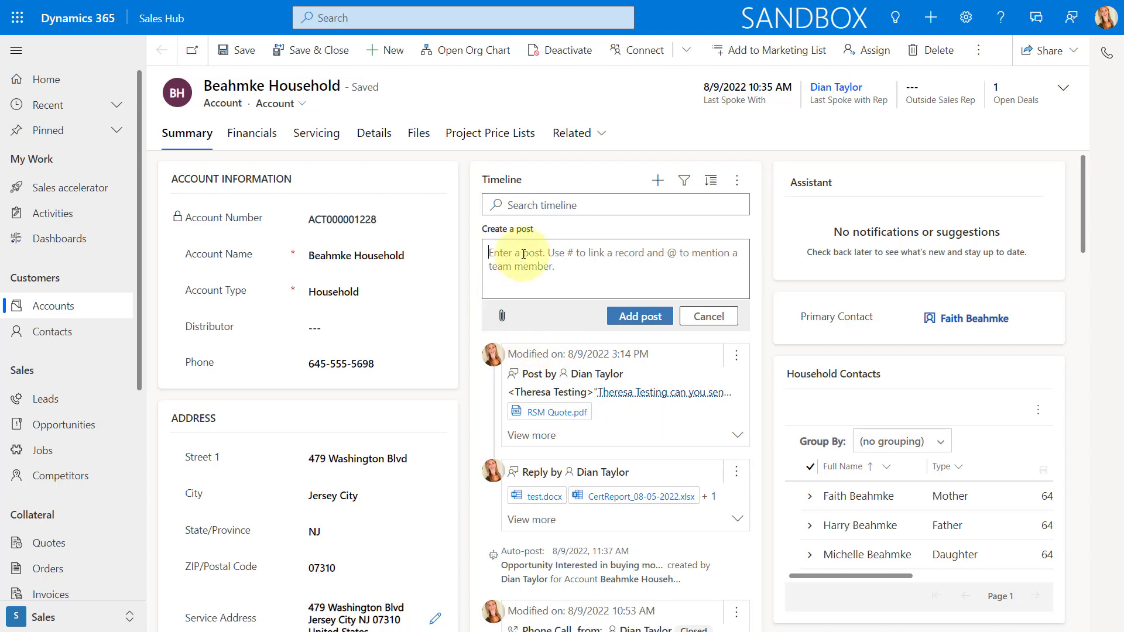
pyautogui.write('@')
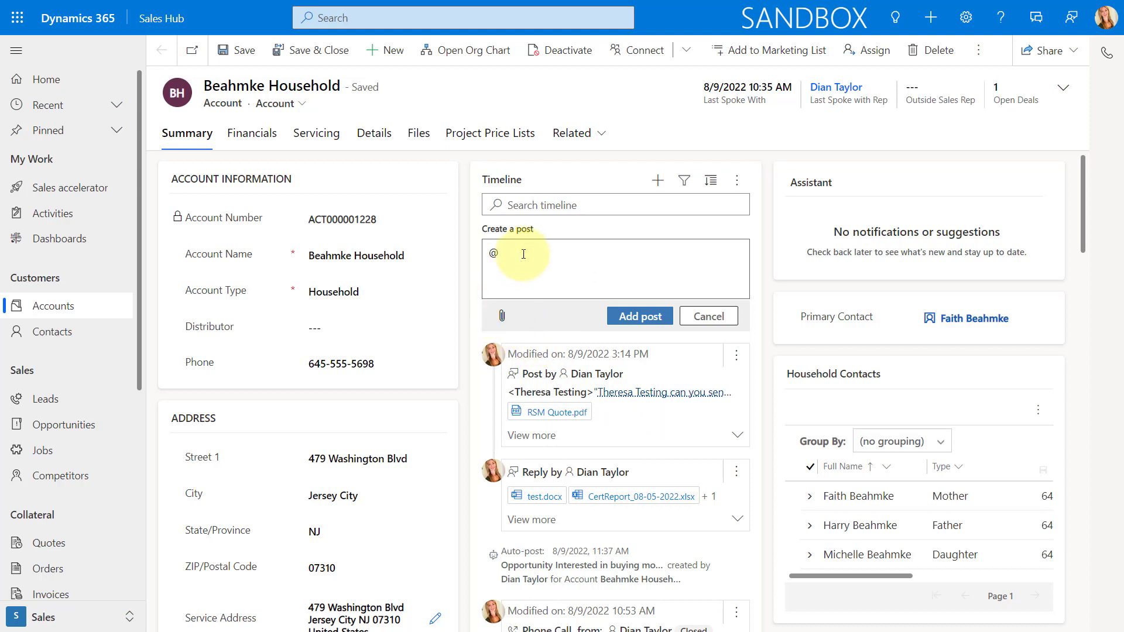
pyautogui.write('chris')
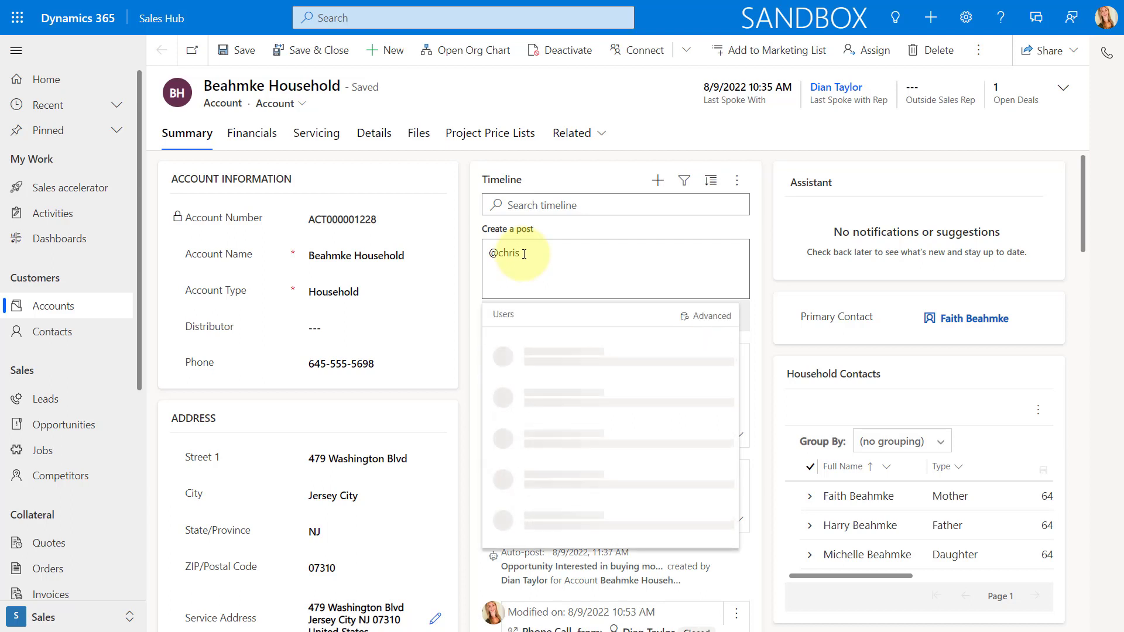
pyautogui.click(553, 347)
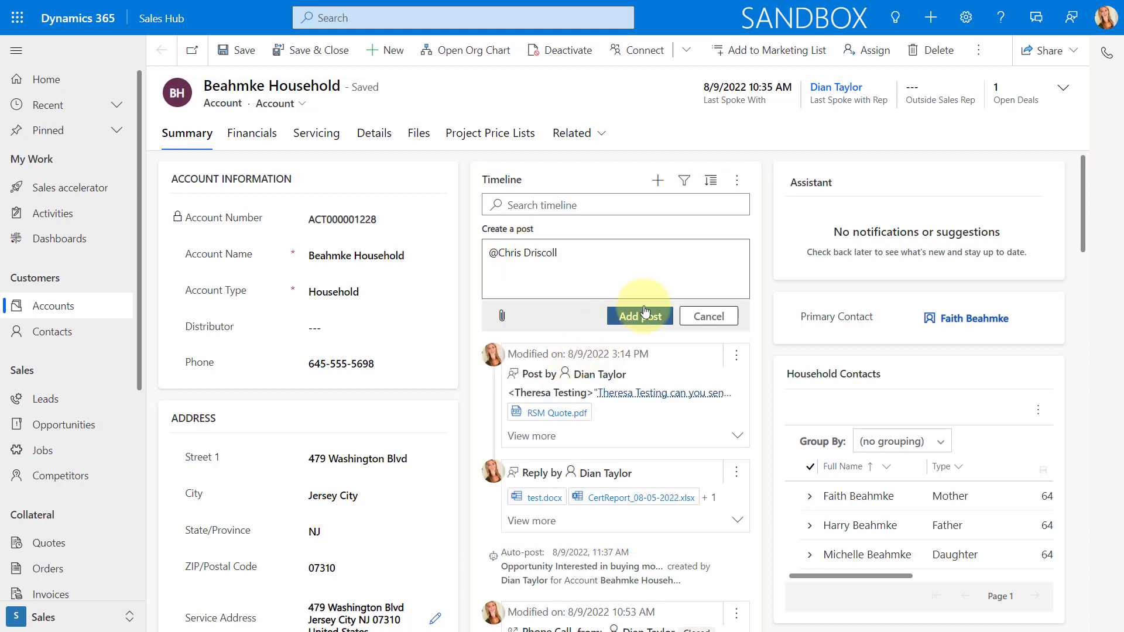
pyautogui.write('Please do this')
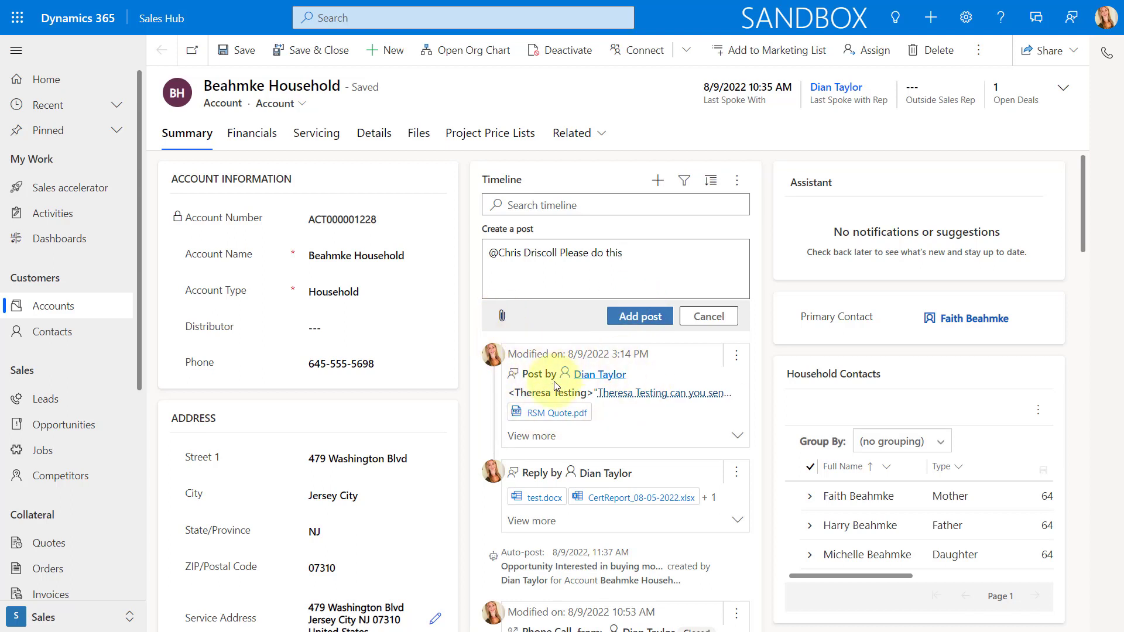
pyautogui.click(730, 321)
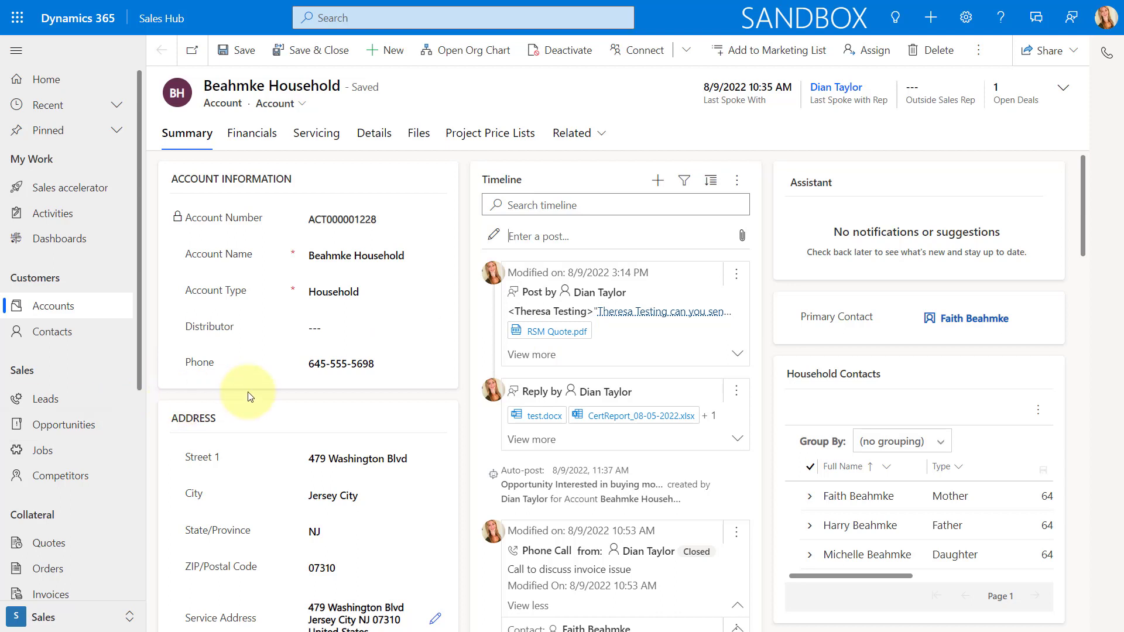
pyautogui.click(563, 331)
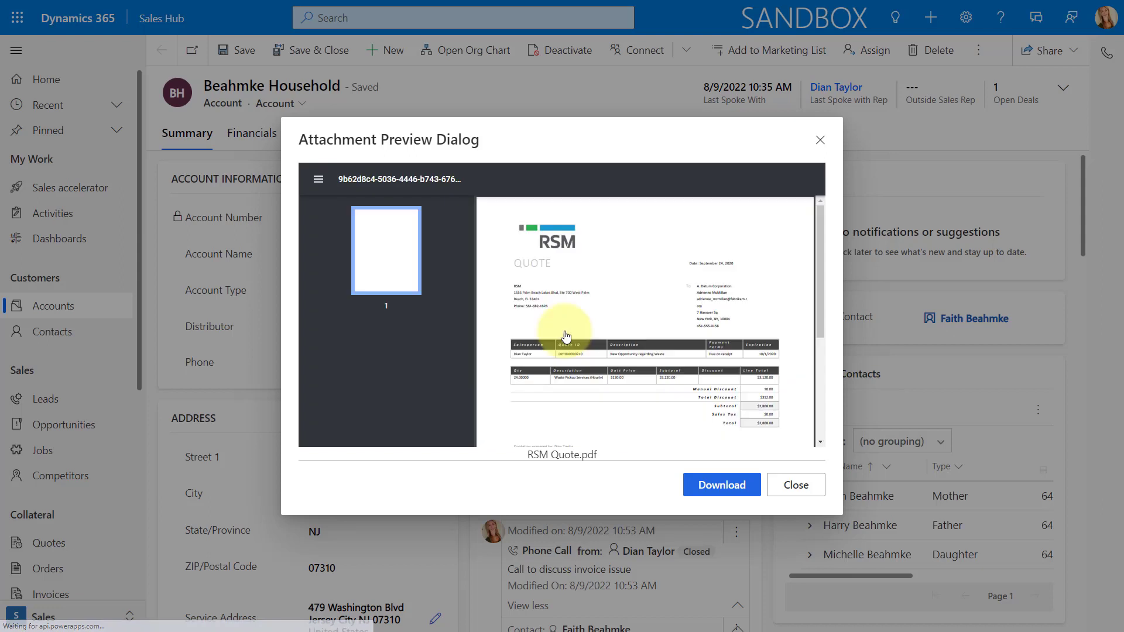
pyautogui.scroll(-3, 608, 355)
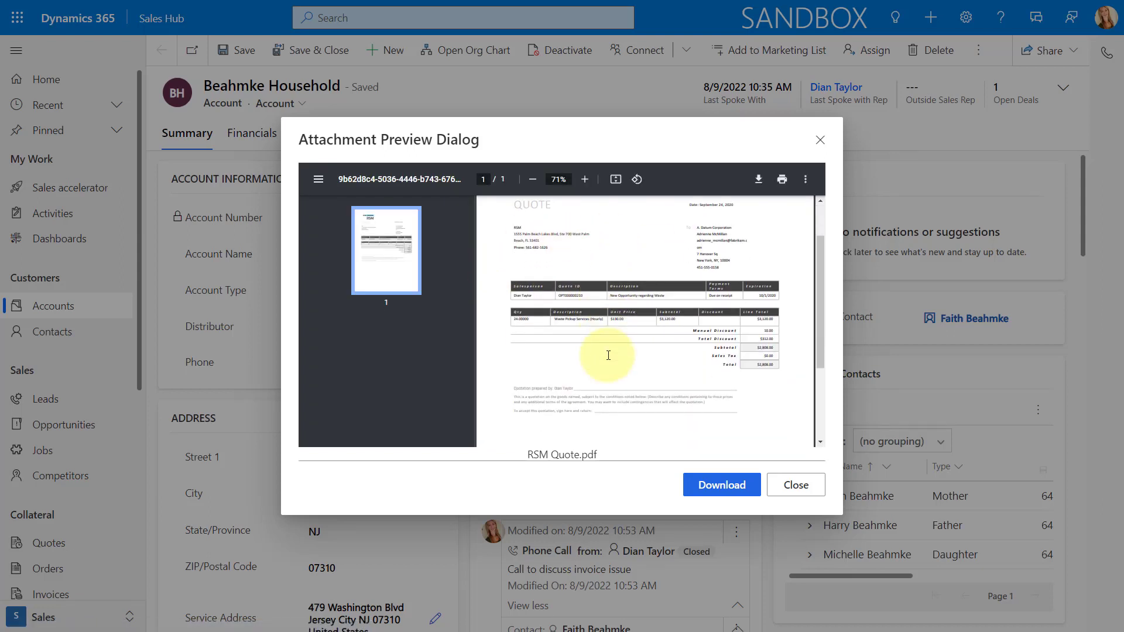
pyautogui.scroll(3, 608, 356)
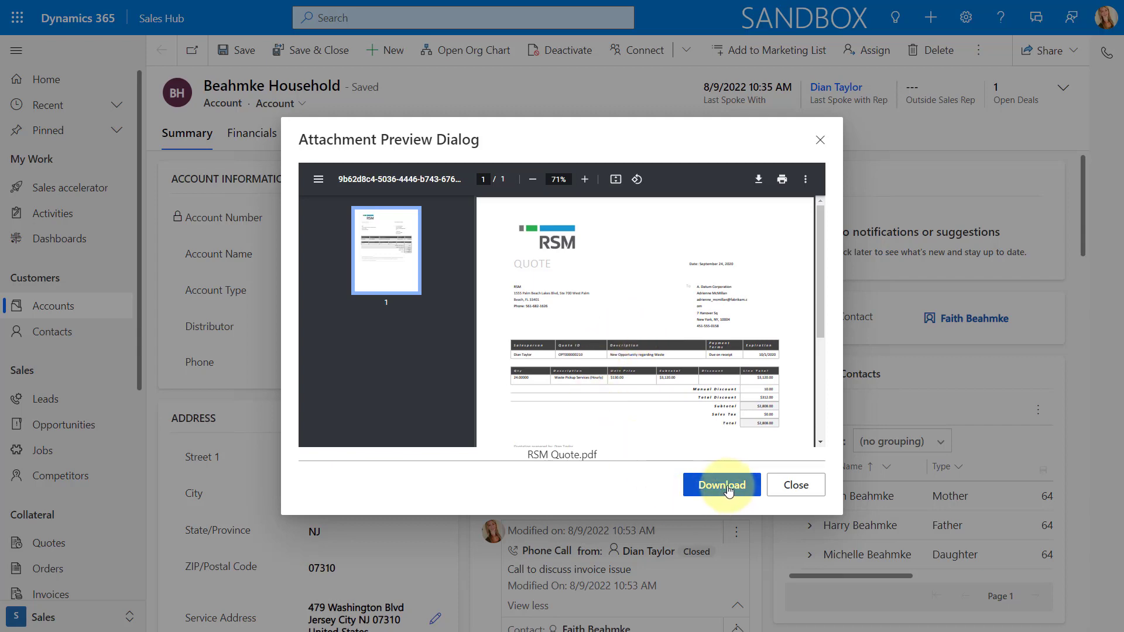
pyautogui.click(793, 484)
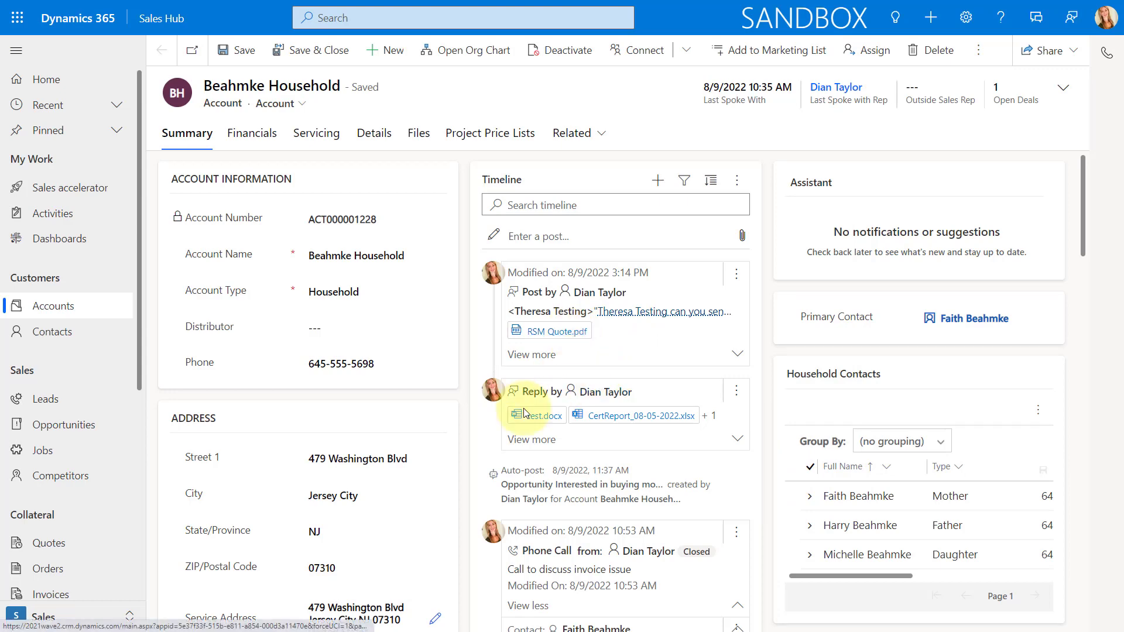
pyautogui.click(542, 417)
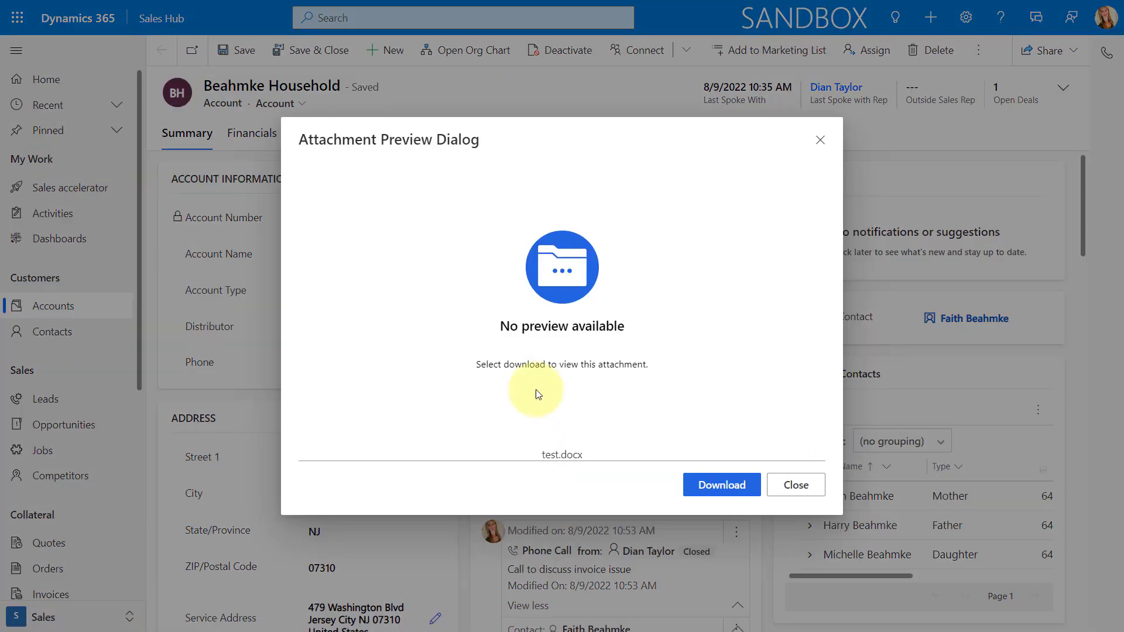
pyautogui.moveTo(497, 326); pyautogui.dragTo(651, 330)
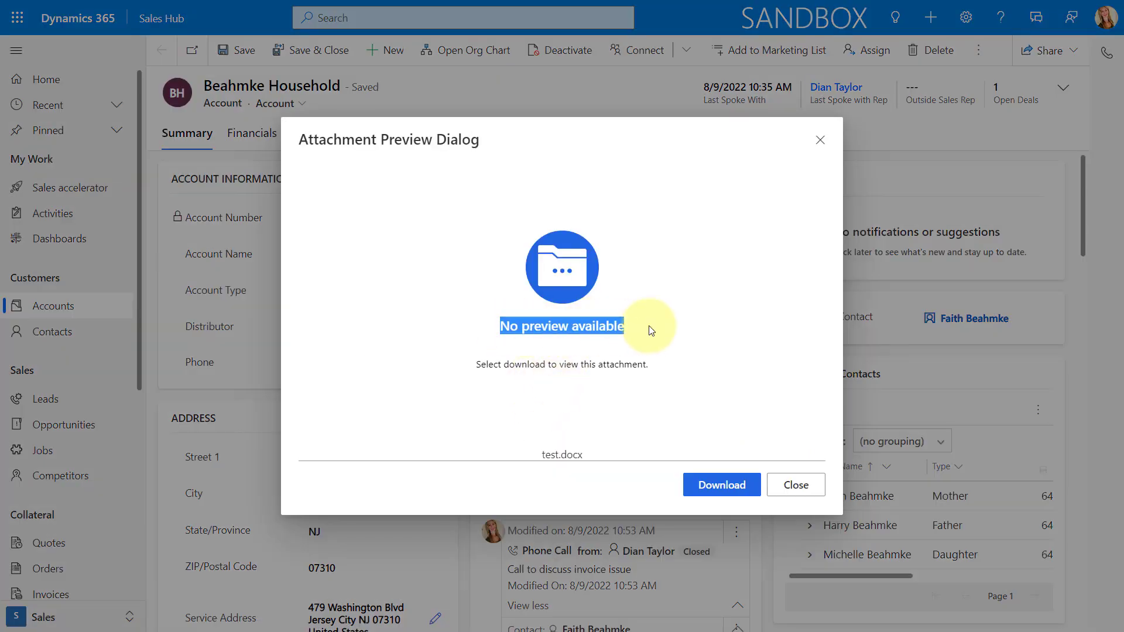
pyautogui.click(650, 392)
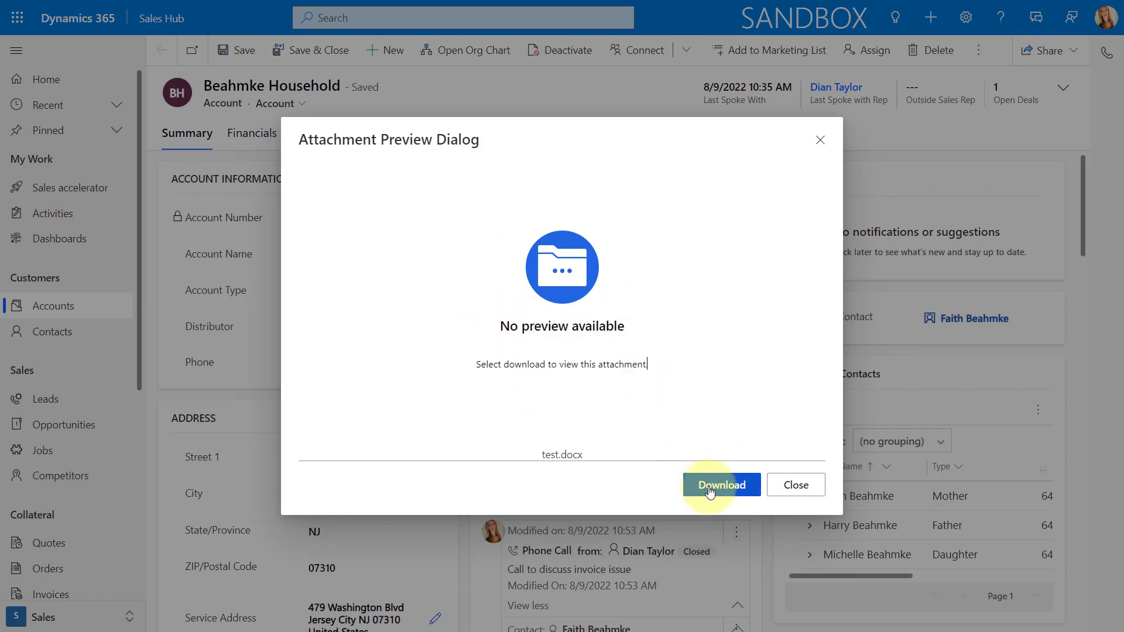
pyautogui.click(784, 495)
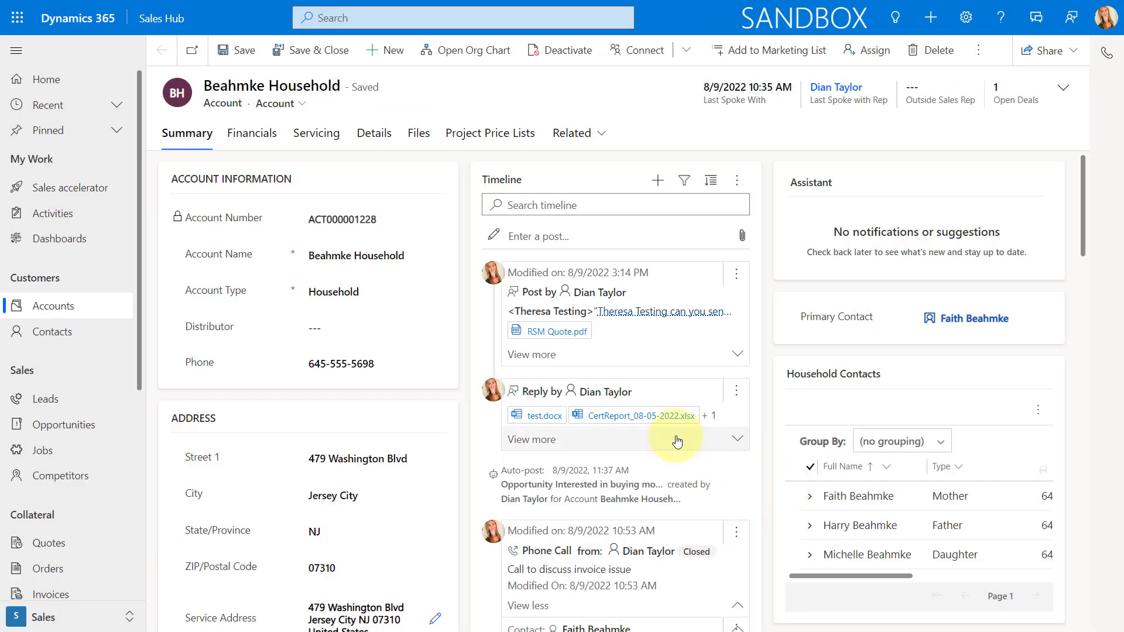
pyautogui.click(624, 416)
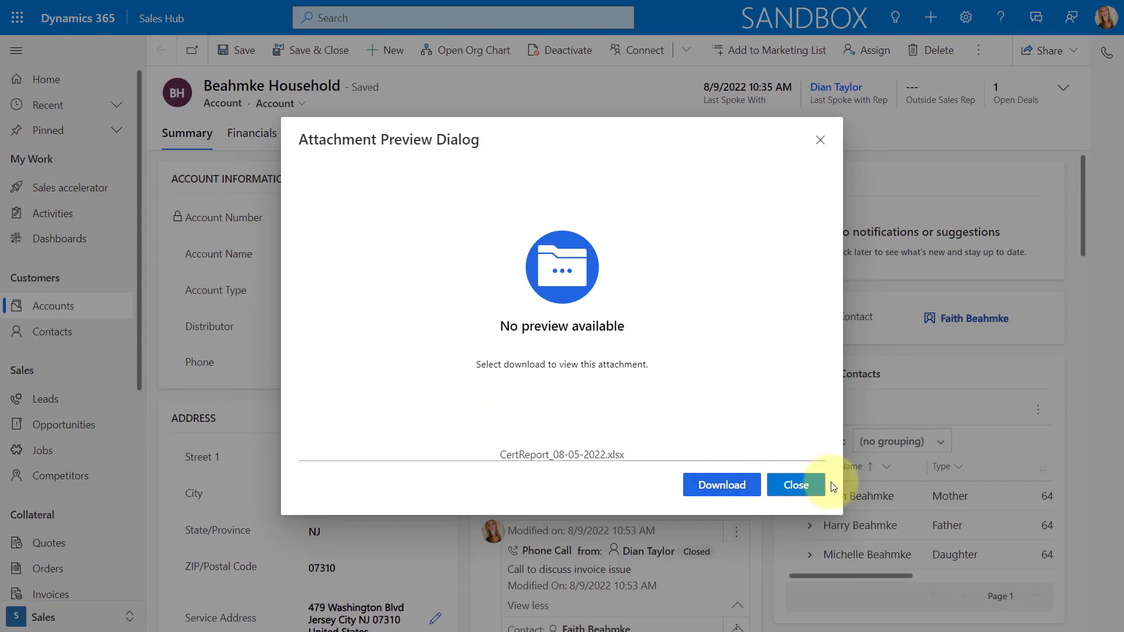
pyautogui.click(793, 485)
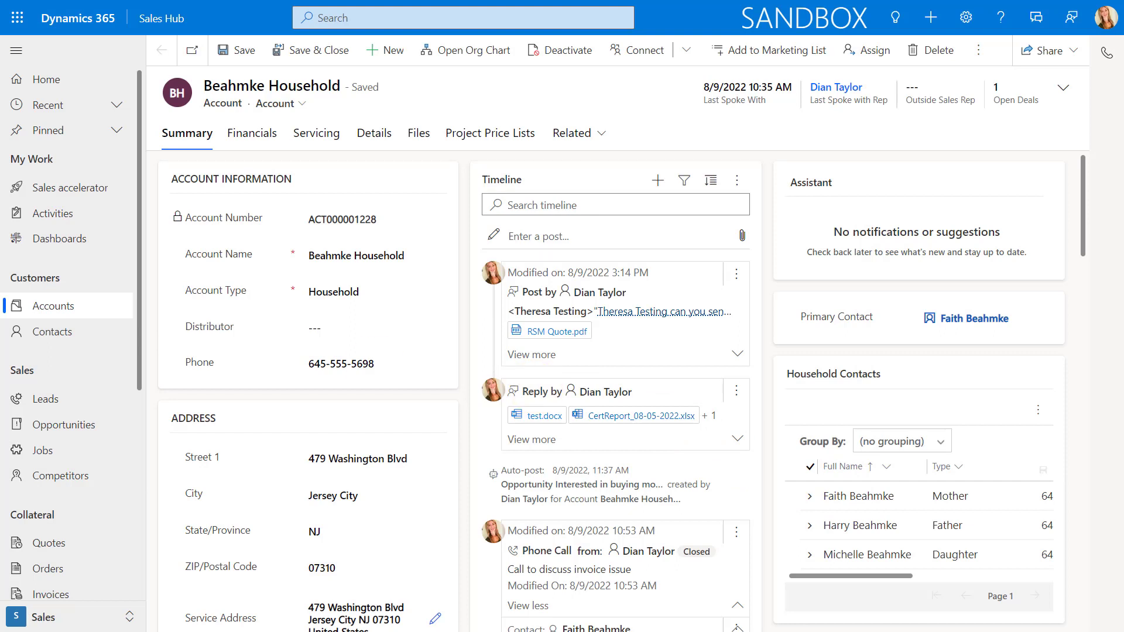